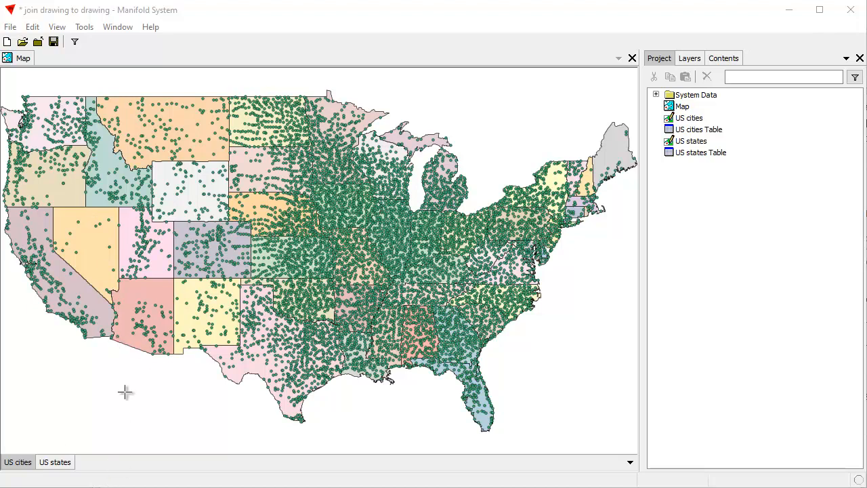
Bring the floating US cities Table and US states Table windows into view over the map window
{"action": "left_click_drag", "start_coordinate": [271, 484], "coordinate": [678, 387]}
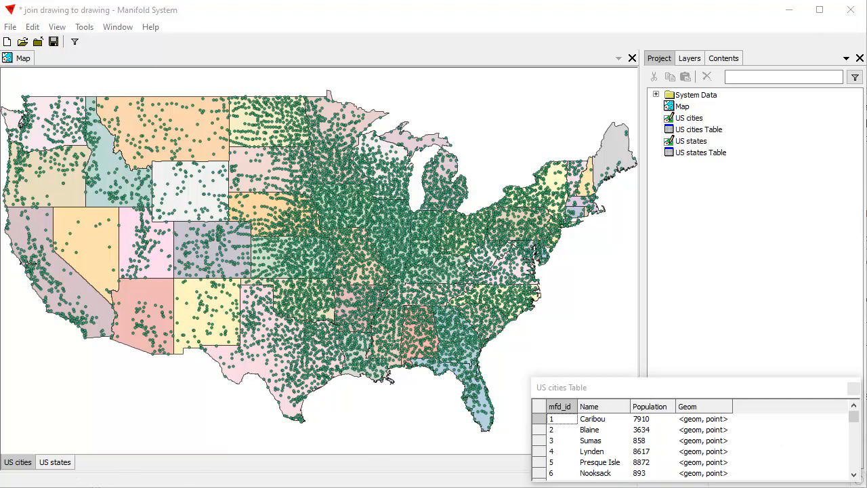
{"action": "left_click_drag", "start_coordinate": [596, 486], "coordinate": [734, 277]}
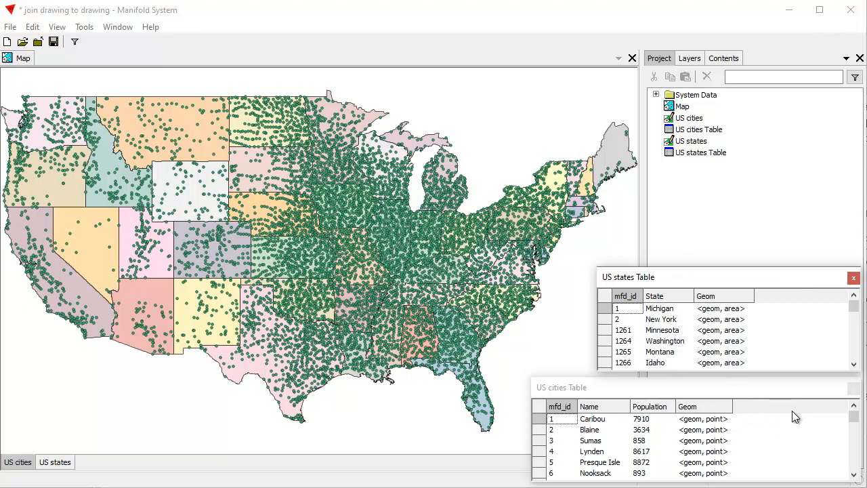
{"action": "left_click", "coordinate": [756, 388]}
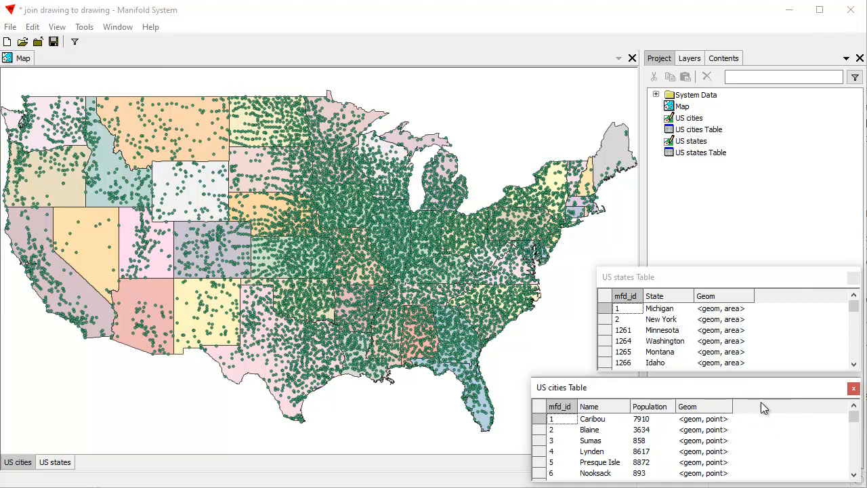
Set up a join for the US cities layer with US states as the source drawing and the "contained in" spatial condition
{"action": "left_click", "coordinate": [23, 58]}
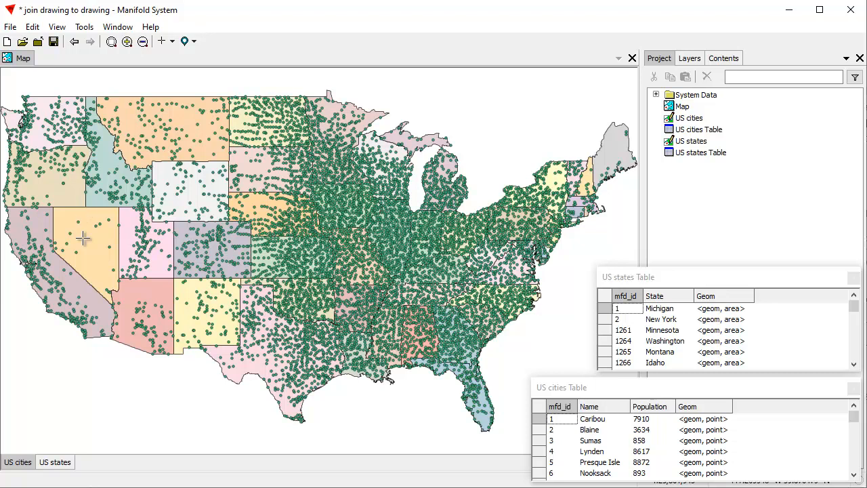
{"action": "left_click", "coordinate": [32, 27]}
{"action": "left_click", "coordinate": [68, 177]}
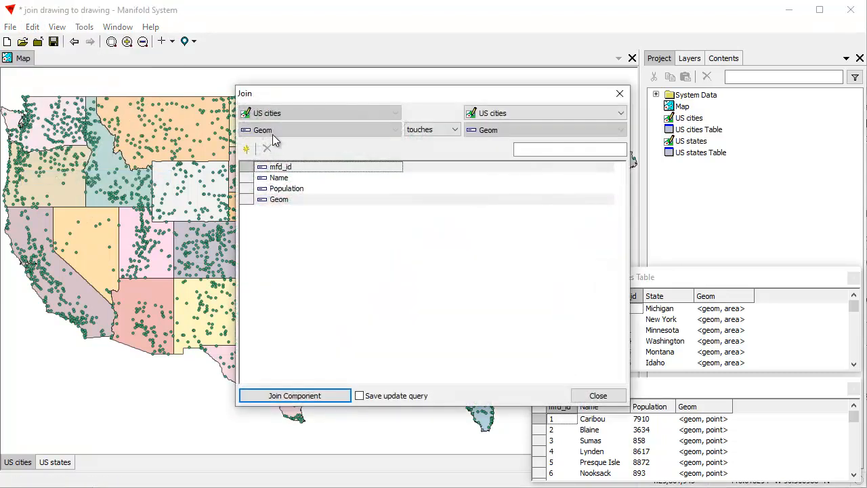
{"action": "left_click_drag", "start_coordinate": [377, 94], "coordinate": [263, 98]}
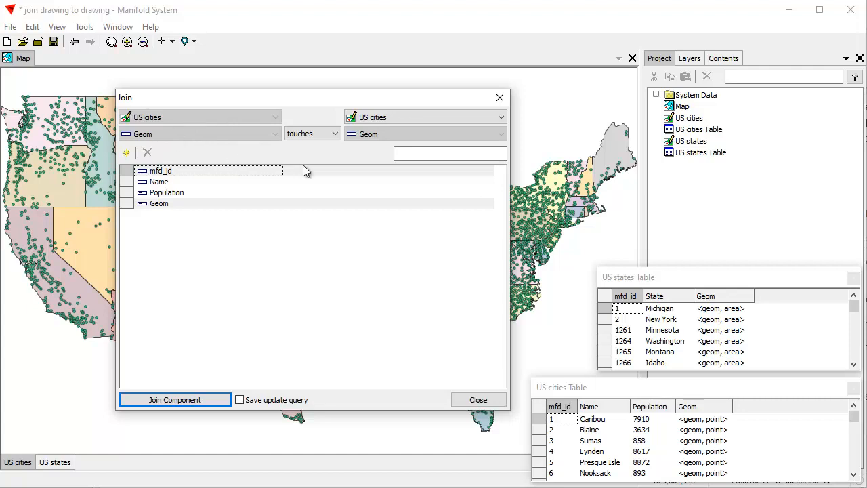
{"action": "left_click", "coordinate": [501, 119]}
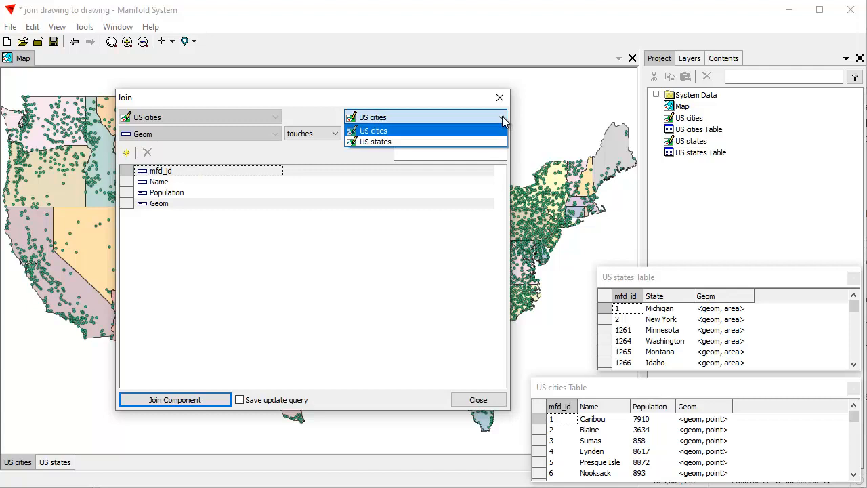
{"action": "left_click", "coordinate": [423, 141]}
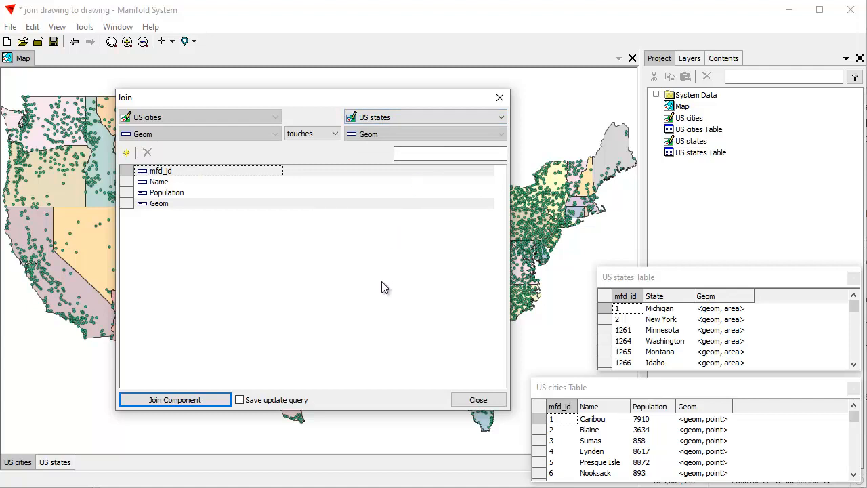
{"action": "left_click_drag", "start_coordinate": [271, 100], "coordinate": [274, 132]}
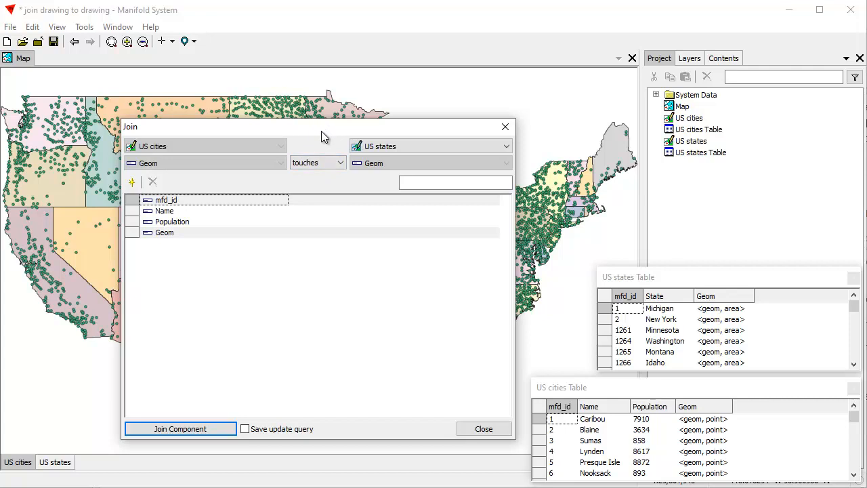
{"action": "left_click", "coordinate": [340, 162]}
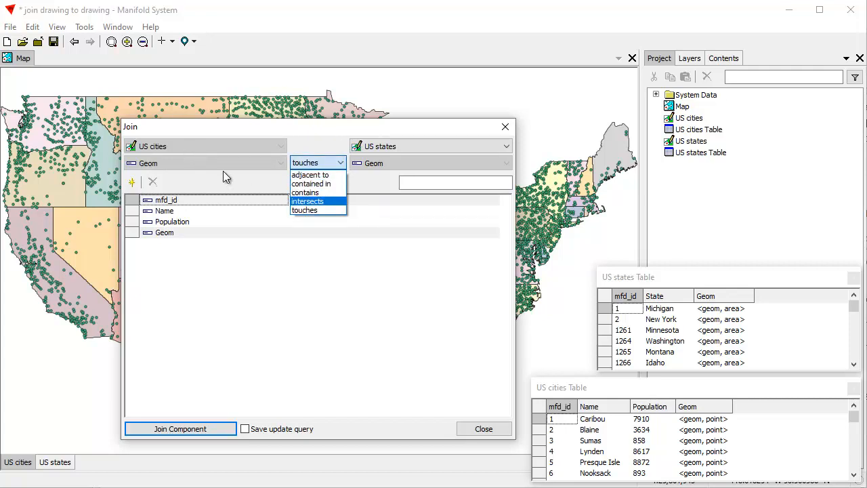
{"action": "left_click", "coordinate": [331, 183]}
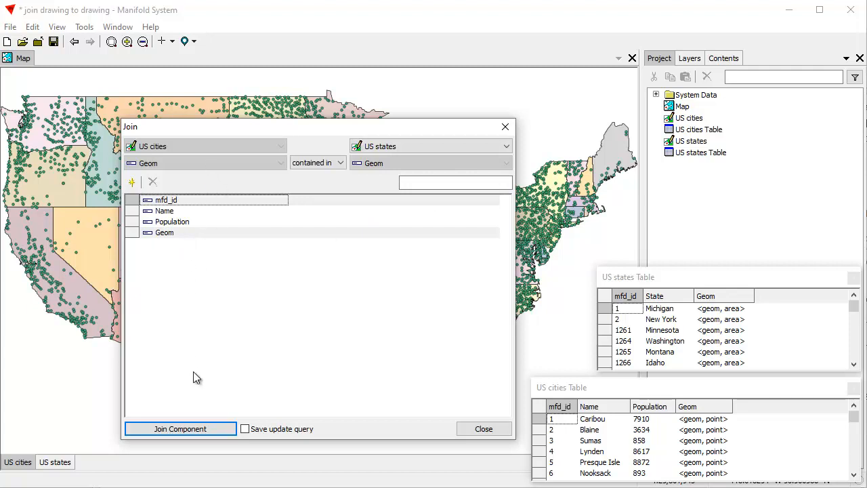
Add the State field from US states to the join as a copy and run it on US cities
{"action": "left_click", "coordinate": [133, 183]}
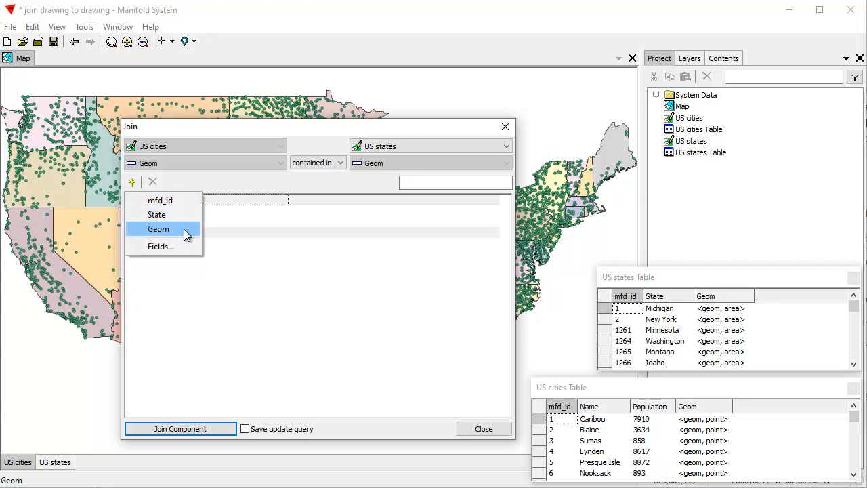
{"action": "left_click", "coordinate": [170, 216]}
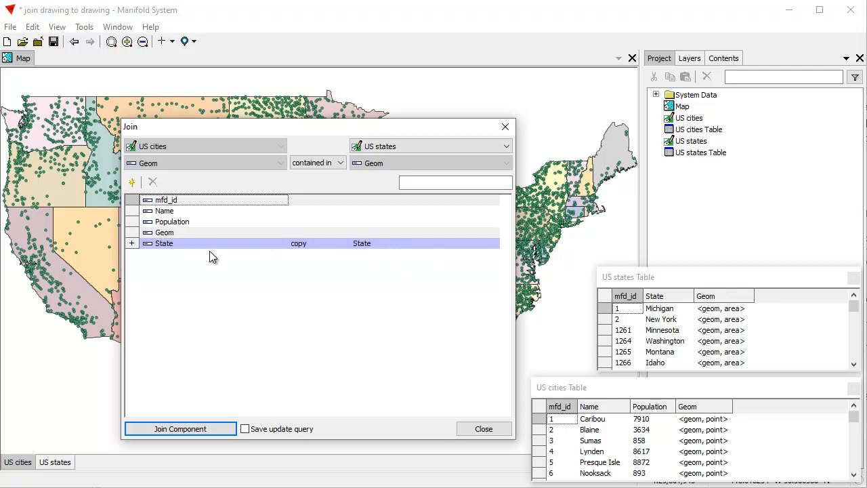
{"action": "left_click", "coordinate": [209, 428]}
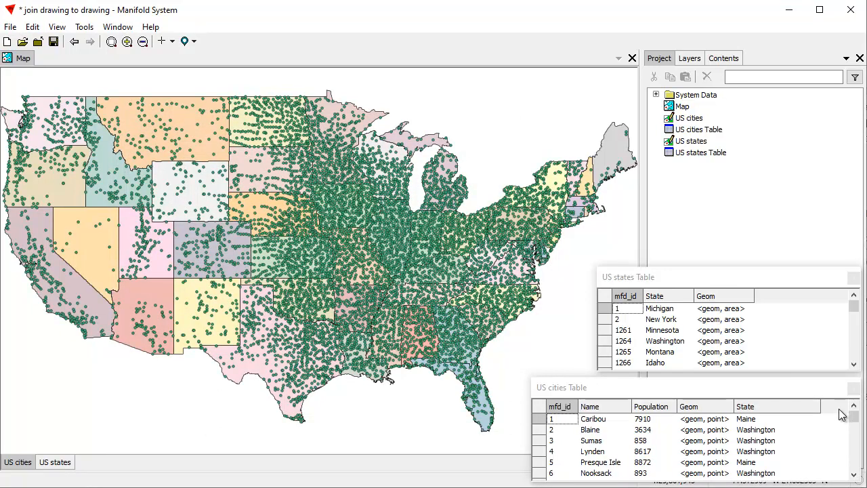
{"action": "left_click", "coordinate": [734, 387]}
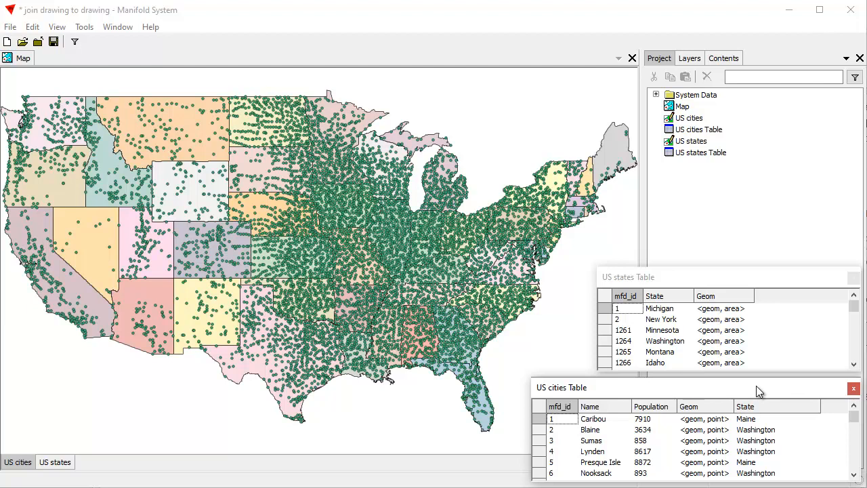
Return to the map and make the US states layer active
{"action": "left_click", "coordinate": [751, 277]}
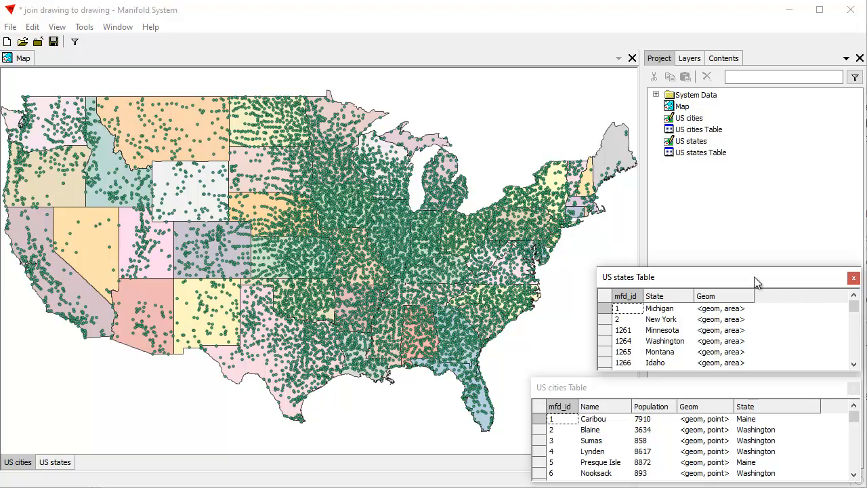
{"action": "left_click", "coordinate": [20, 62]}
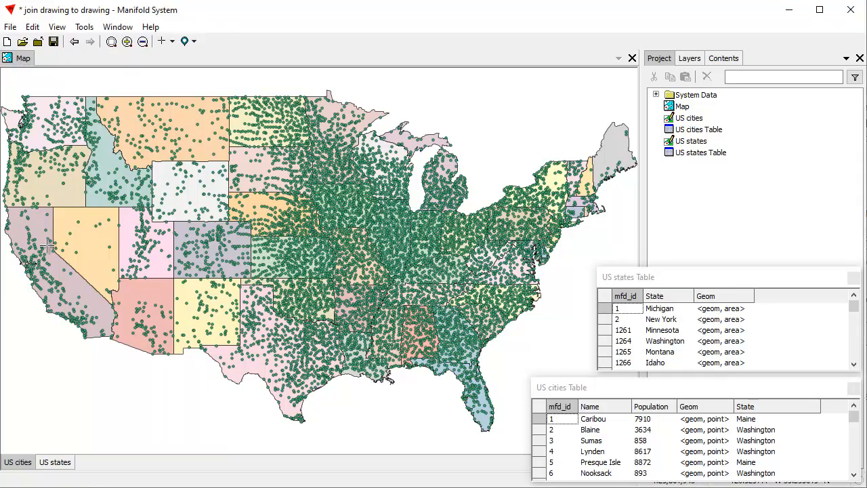
{"action": "left_click", "coordinate": [60, 465]}
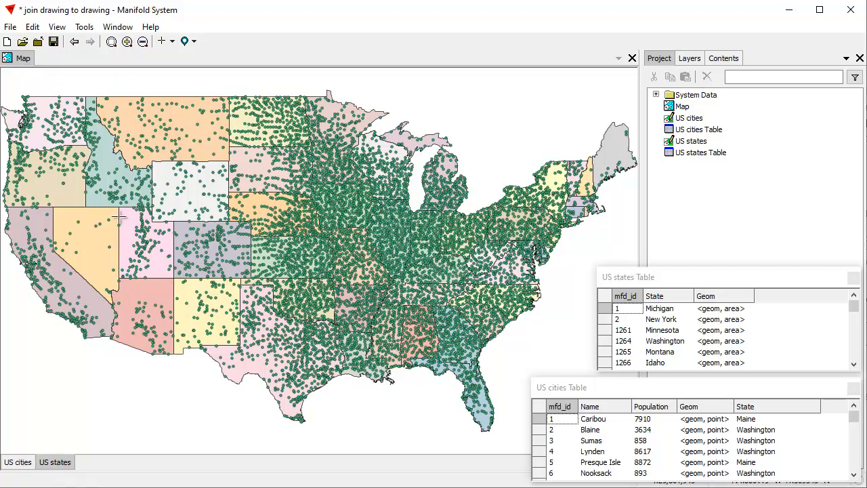
{"action": "left_click", "coordinate": [33, 27]}
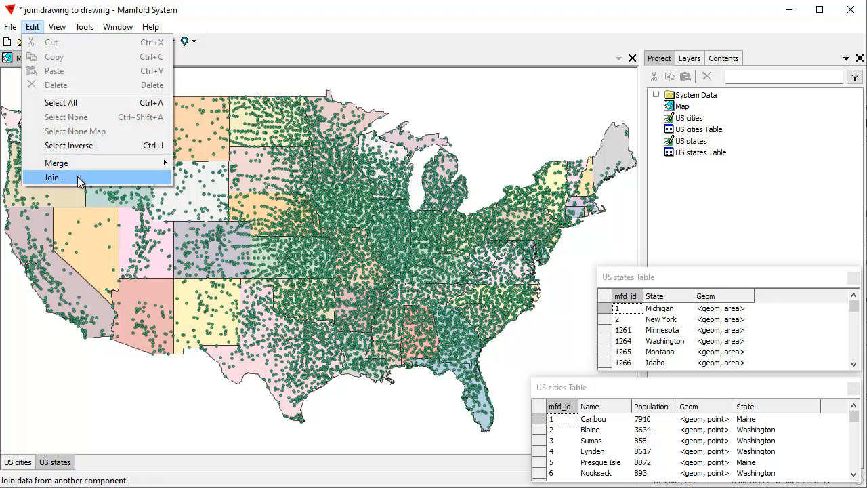
{"action": "left_click", "coordinate": [54, 177]}
{"action": "left_click_drag", "start_coordinate": [440, 91], "coordinate": [284, 120]}
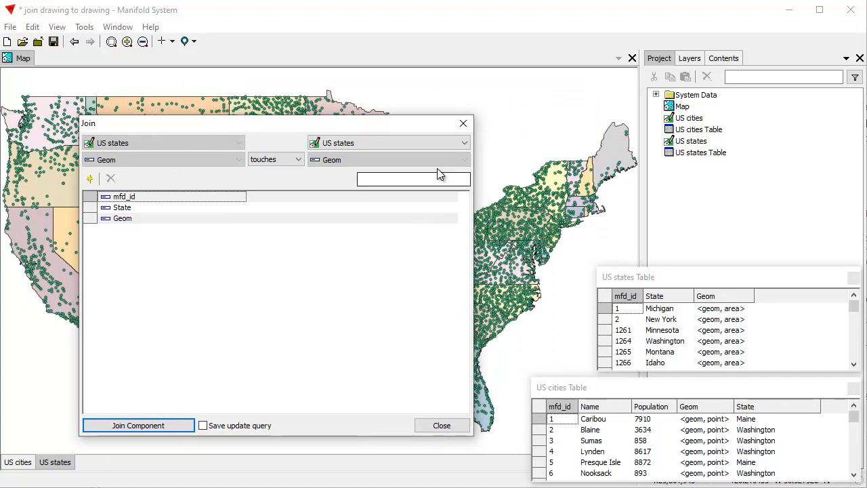
{"action": "left_click", "coordinate": [464, 144]}
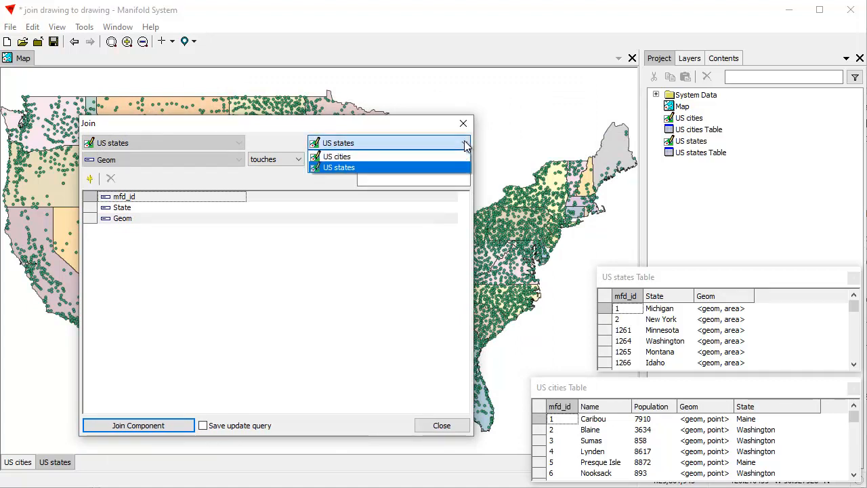
{"action": "left_click", "coordinate": [389, 158]}
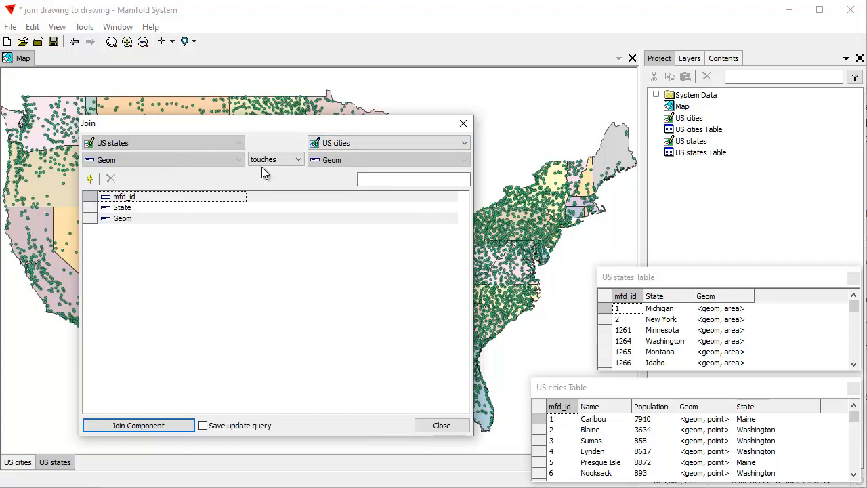
{"action": "left_click", "coordinate": [301, 161]}
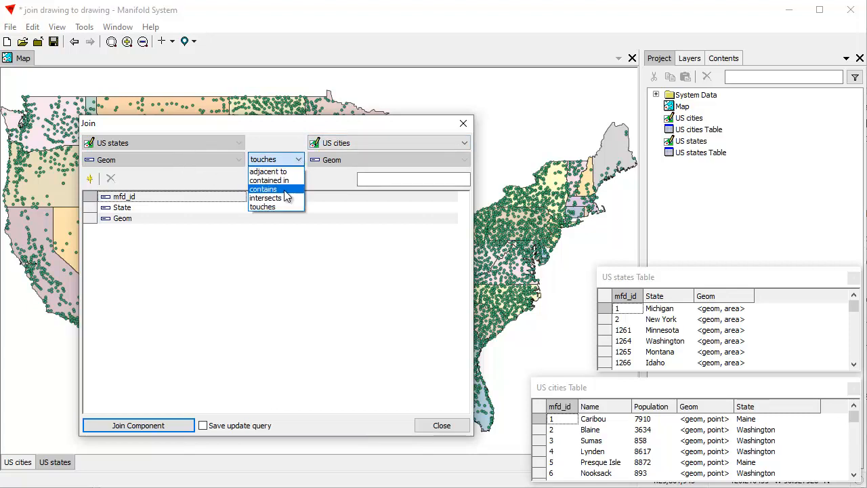
{"action": "left_click", "coordinate": [283, 189]}
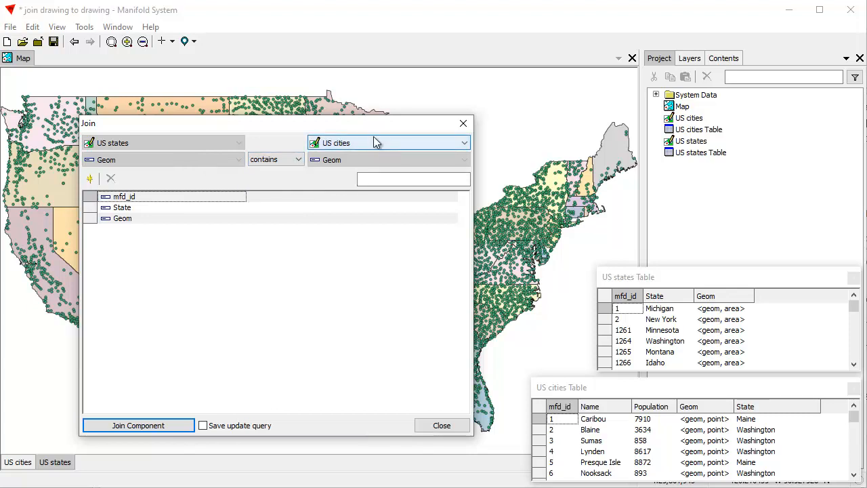
{"action": "left_click_drag", "start_coordinate": [374, 129], "coordinate": [451, 146]}
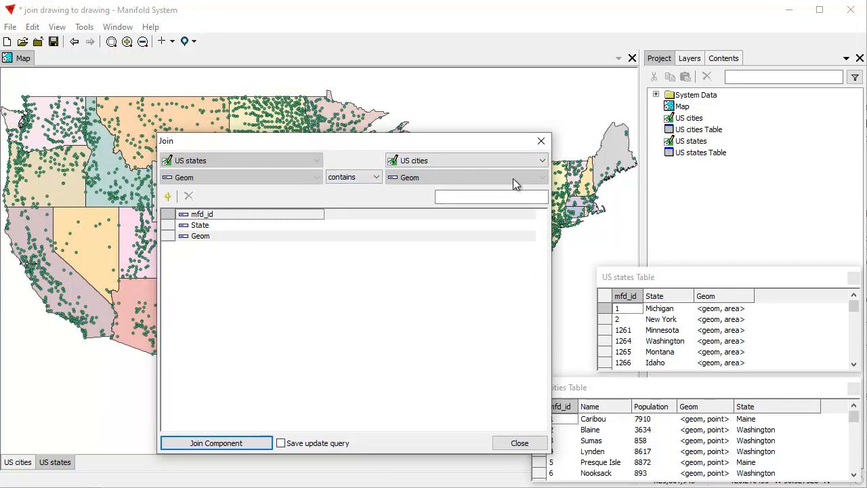
{"action": "left_click", "coordinate": [168, 195]}
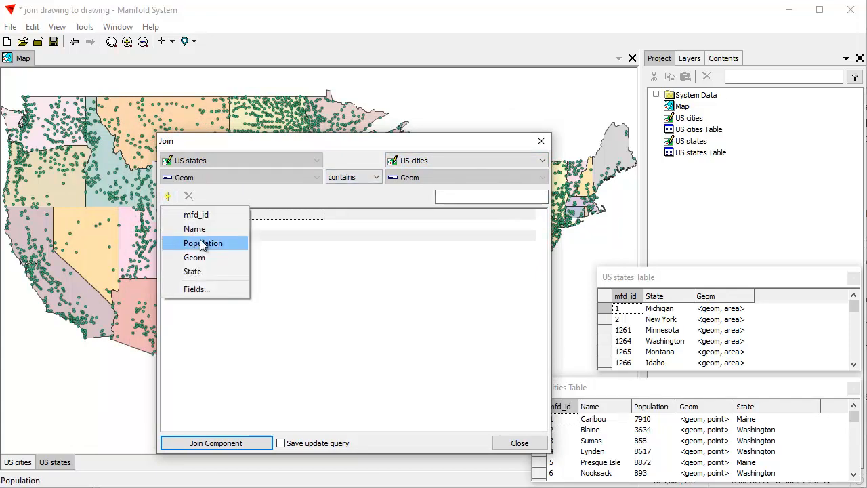
{"action": "left_click", "coordinate": [204, 244]}
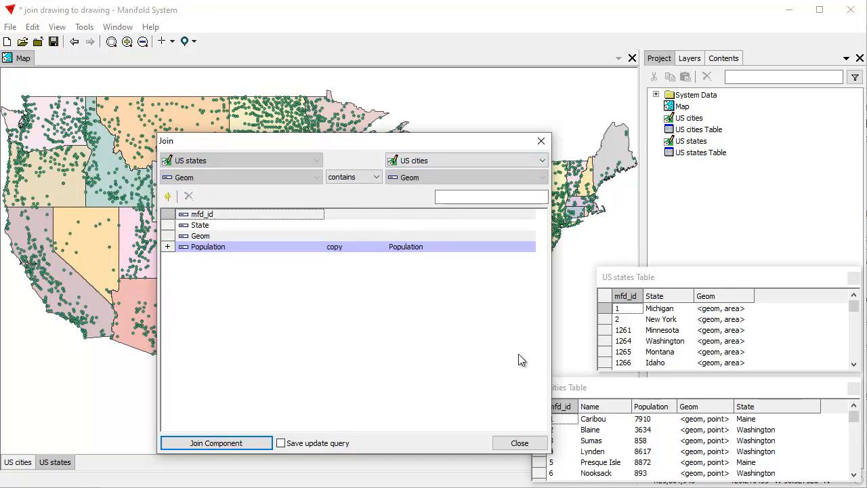
{"action": "left_click", "coordinate": [351, 248]}
{"action": "left_click", "coordinate": [359, 248]}
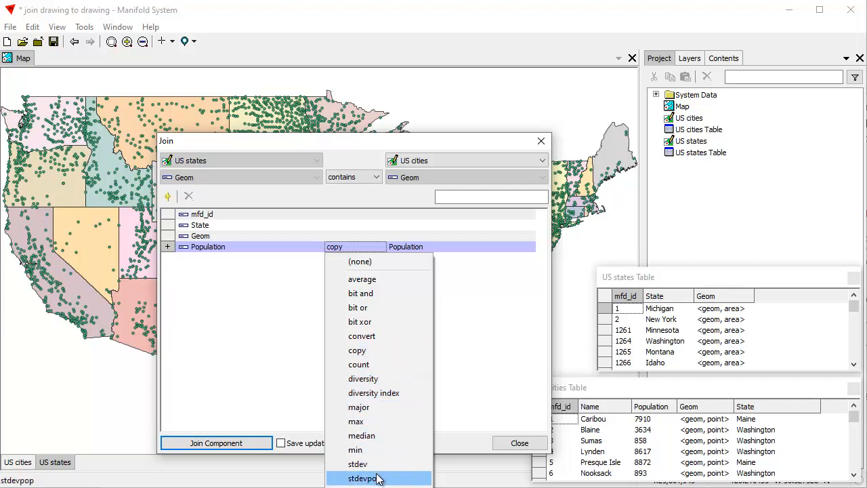
{"action": "left_click", "coordinate": [519, 442]}
{"action": "left_click", "coordinate": [519, 442]}
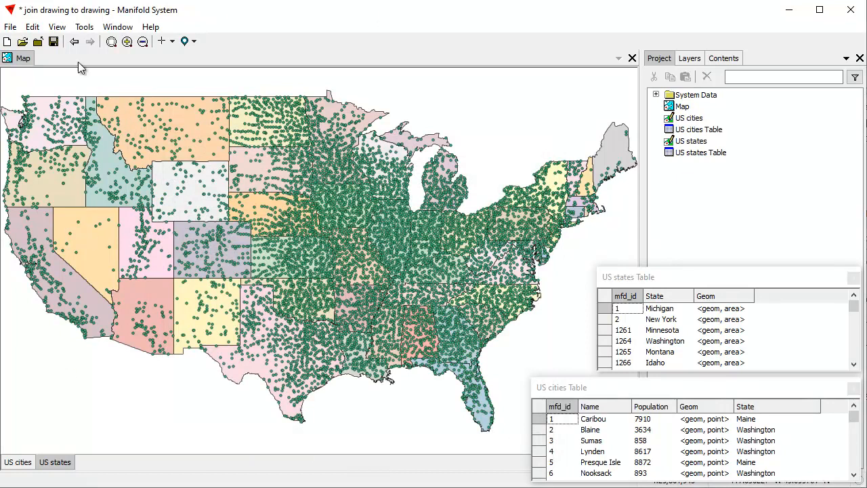
Set up a join for the US states layer with US cities as the source drawing and the "contains" spatial condition
{"action": "left_click", "coordinate": [32, 26]}
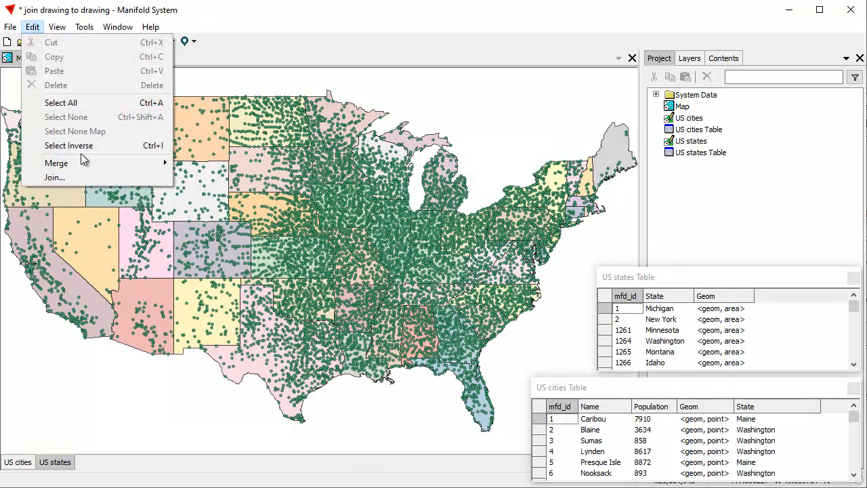
{"action": "left_click", "coordinate": [150, 179]}
{"action": "left_click_drag", "start_coordinate": [355, 92], "coordinate": [310, 9]}
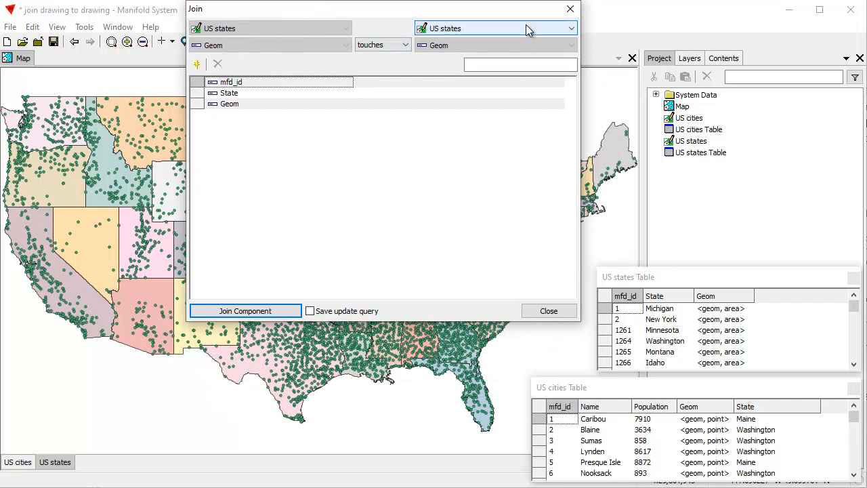
{"action": "left_click", "coordinate": [554, 27]}
{"action": "left_click", "coordinate": [455, 40]}
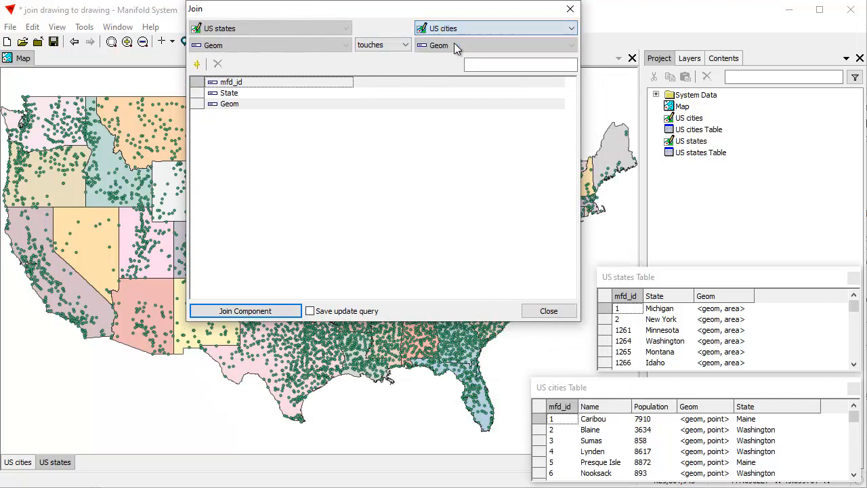
{"action": "left_click", "coordinate": [406, 45]}
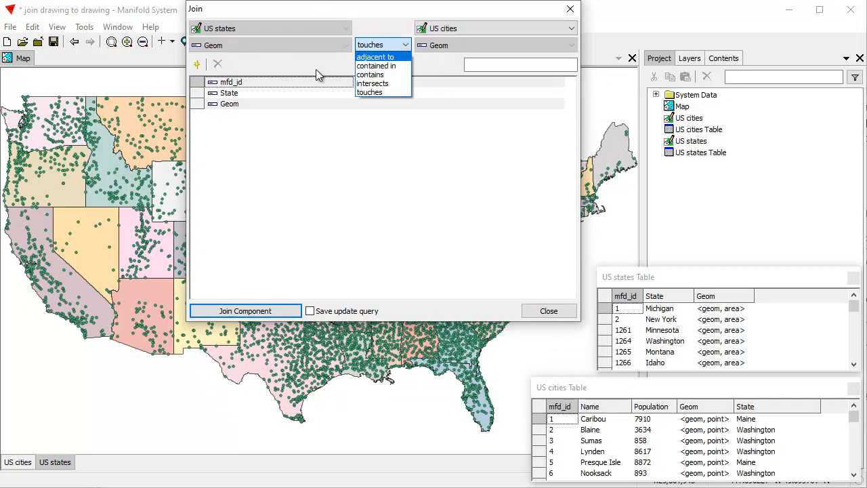
{"action": "left_click", "coordinate": [380, 75]}
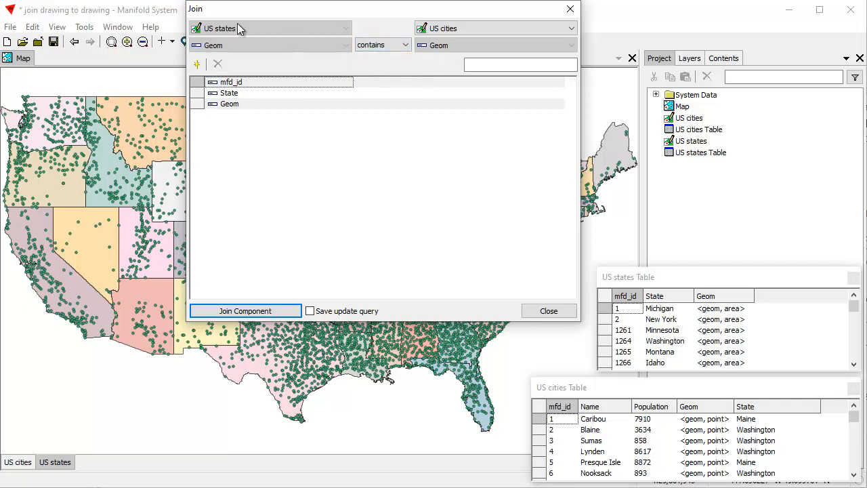
Add the US cities Population field to the join with the sum method and run it on US states
{"action": "left_click", "coordinate": [197, 64]}
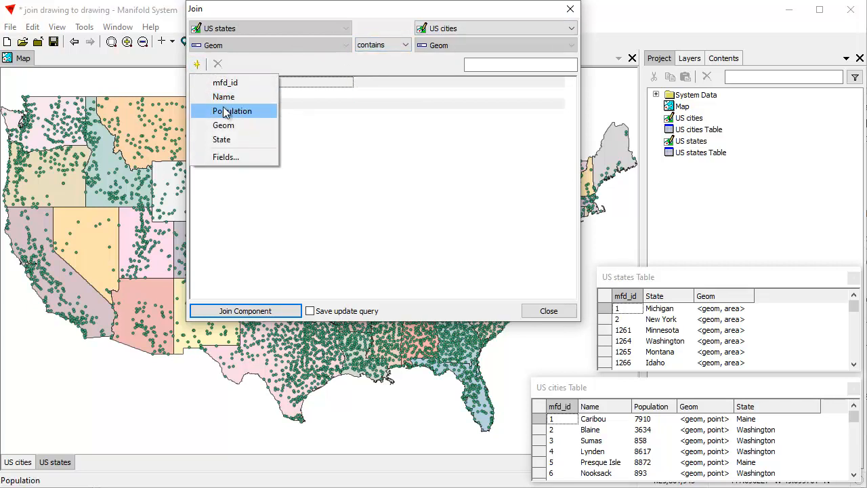
{"action": "left_click", "coordinate": [225, 111]}
{"action": "left_click", "coordinate": [393, 114]}
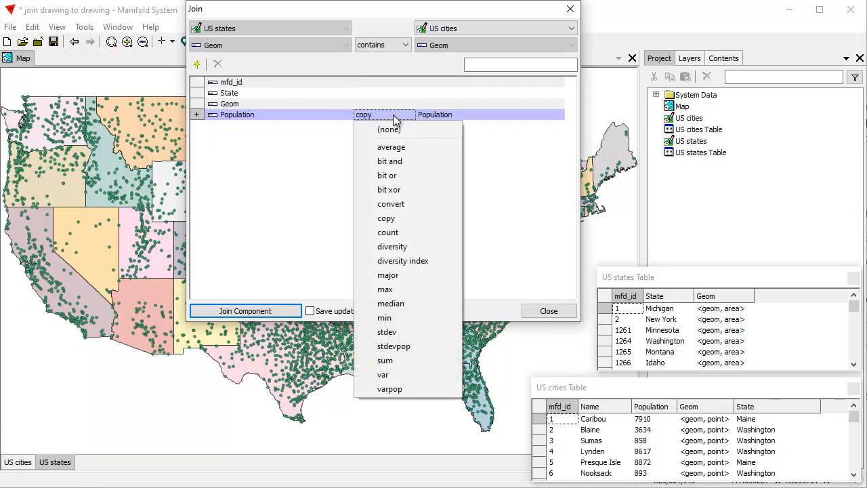
{"action": "left_click", "coordinate": [426, 360]}
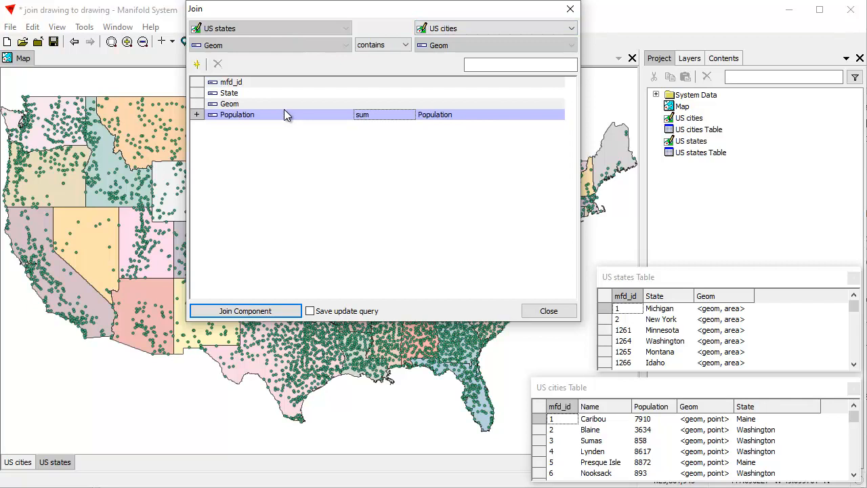
{"action": "left_click", "coordinate": [288, 317]}
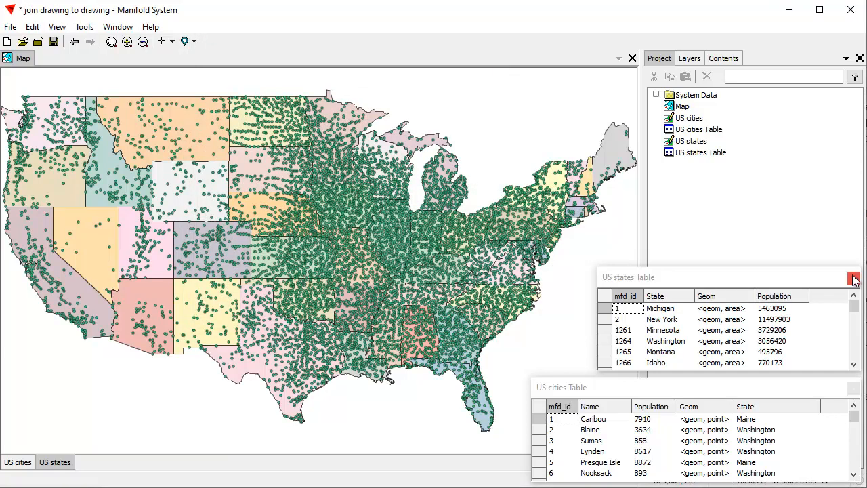
Widen the US states table window and place it just above the US cities table
{"action": "left_click_drag", "start_coordinate": [794, 279], "coordinate": [683, 221]}
{"action": "left_click_drag", "start_coordinate": [756, 289], "coordinate": [851, 298]}
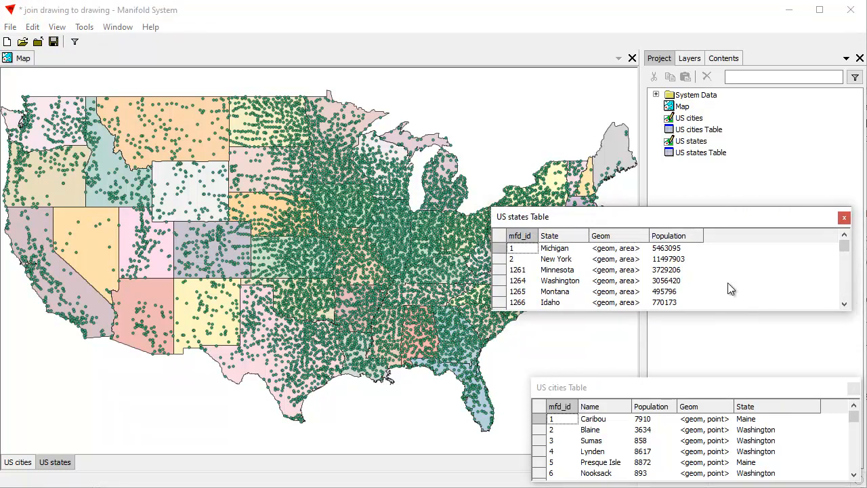
{"action": "left_click_drag", "start_coordinate": [717, 217], "coordinate": [716, 253]}
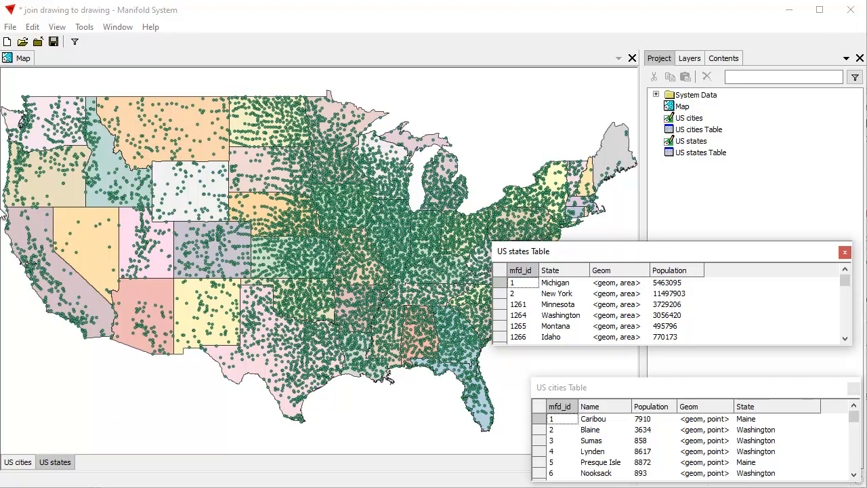
Set up another join on the map's US states layer with US cities as the source and the "contains" condition
{"action": "left_click", "coordinate": [28, 62]}
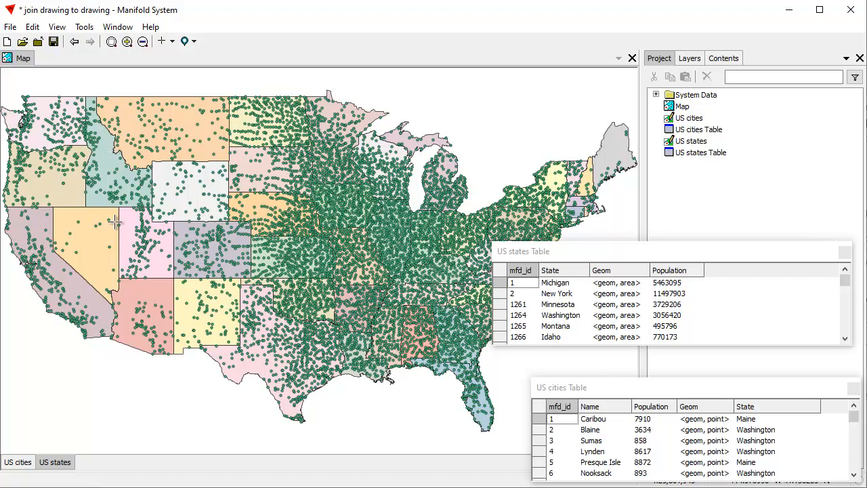
{"action": "left_click", "coordinate": [32, 27]}
{"action": "left_click", "coordinate": [56, 177]}
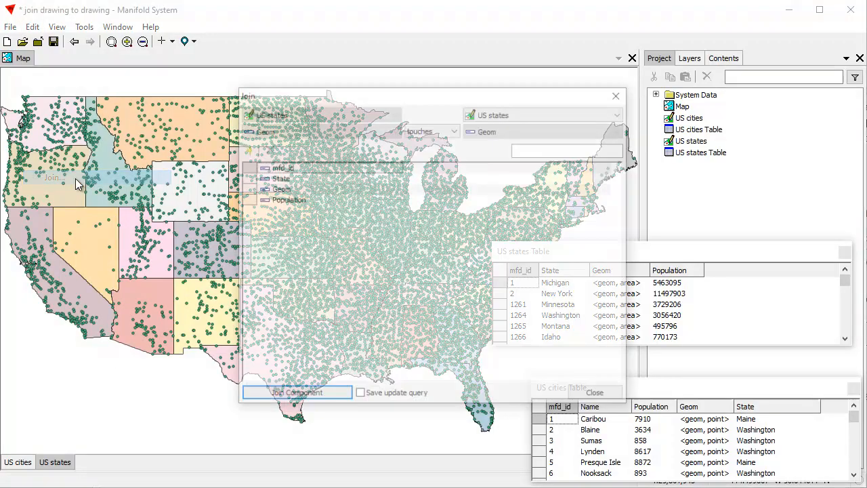
{"action": "left_click_drag", "start_coordinate": [422, 96], "coordinate": [304, 95]}
{"action": "left_click", "coordinate": [503, 115]}
{"action": "left_click", "coordinate": [388, 128]}
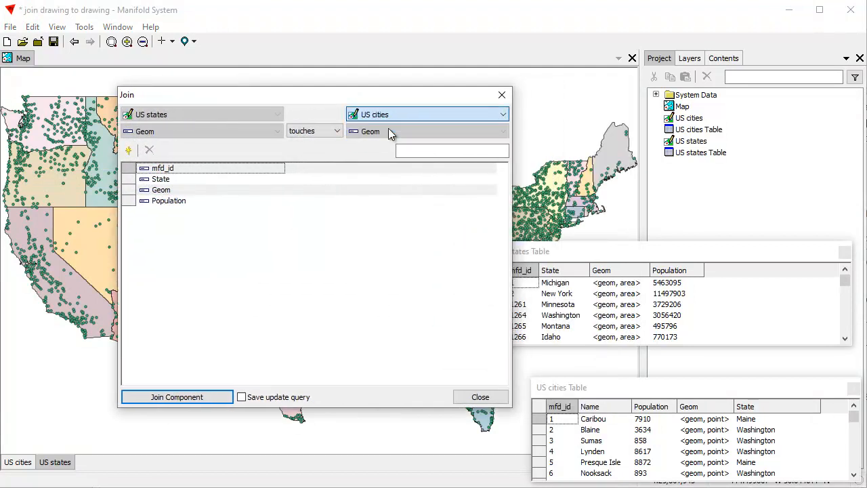
{"action": "left_click", "coordinate": [339, 130]}
{"action": "left_click", "coordinate": [324, 163]}
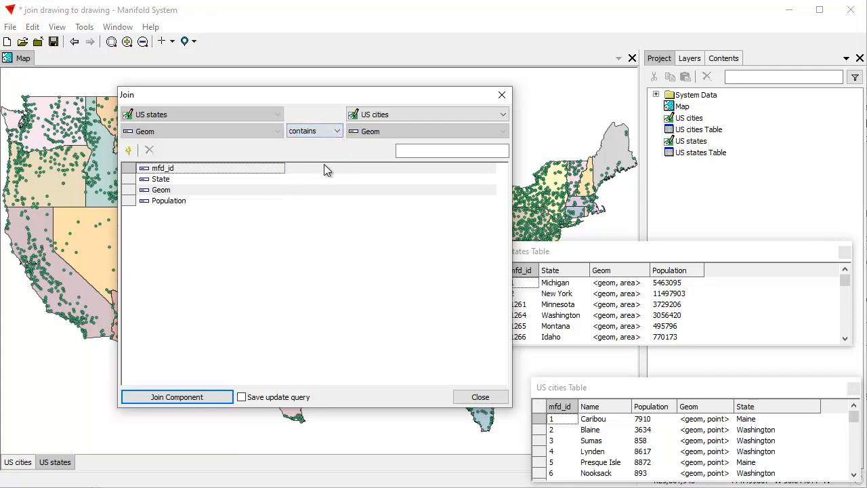
Add a second Population field to the join using the max method and name it Biggest Pop
{"action": "left_click", "coordinate": [130, 151]}
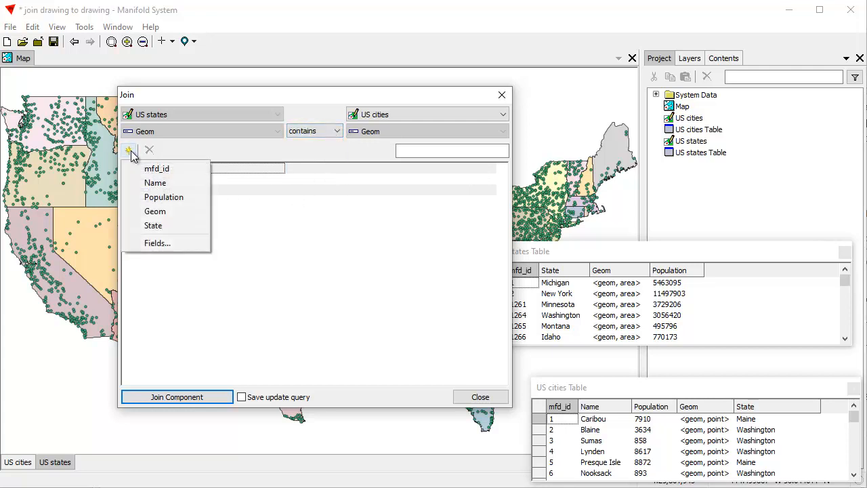
{"action": "left_click", "coordinate": [168, 198]}
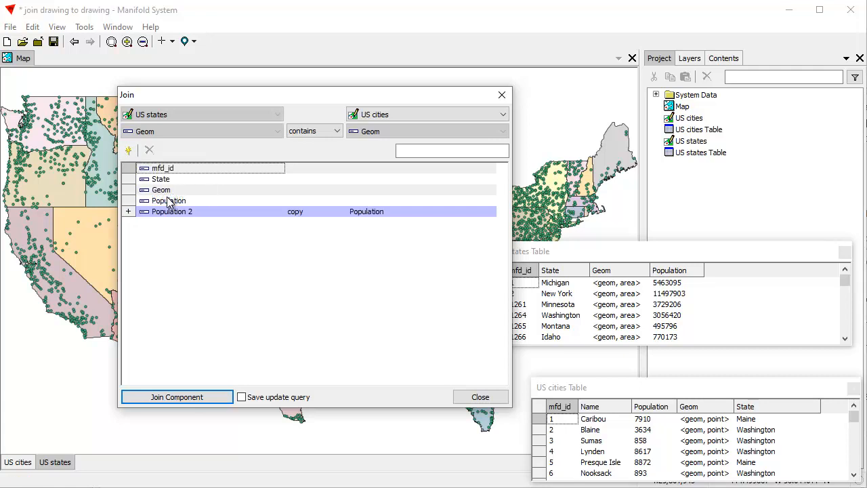
{"action": "left_click", "coordinate": [304, 212]}
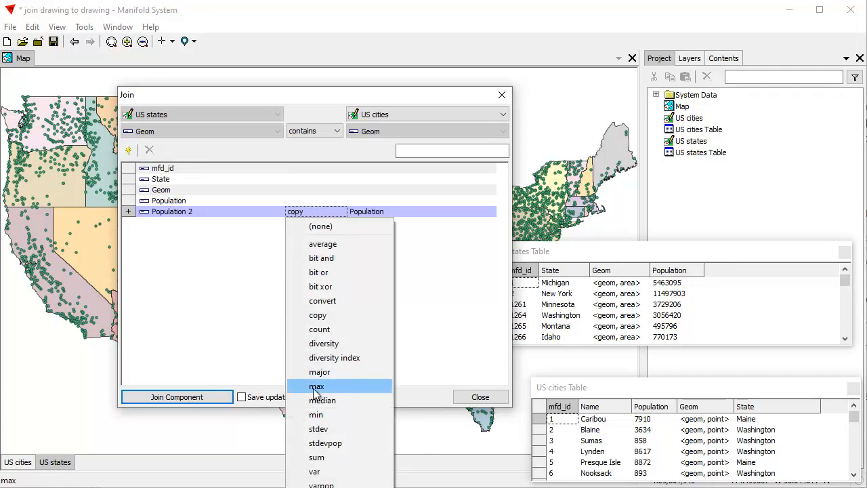
{"action": "left_click", "coordinate": [321, 386]}
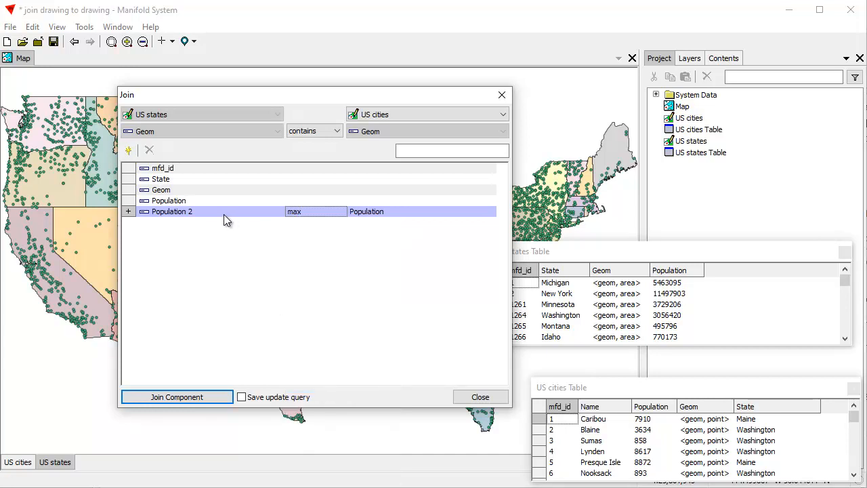
{"action": "left_click", "coordinate": [205, 212]}
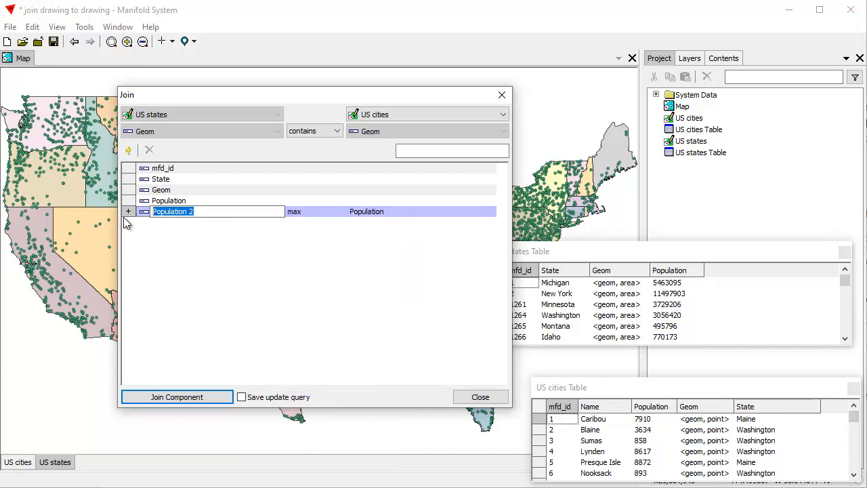
{"action": "type", "text": "Biggest Pop"}
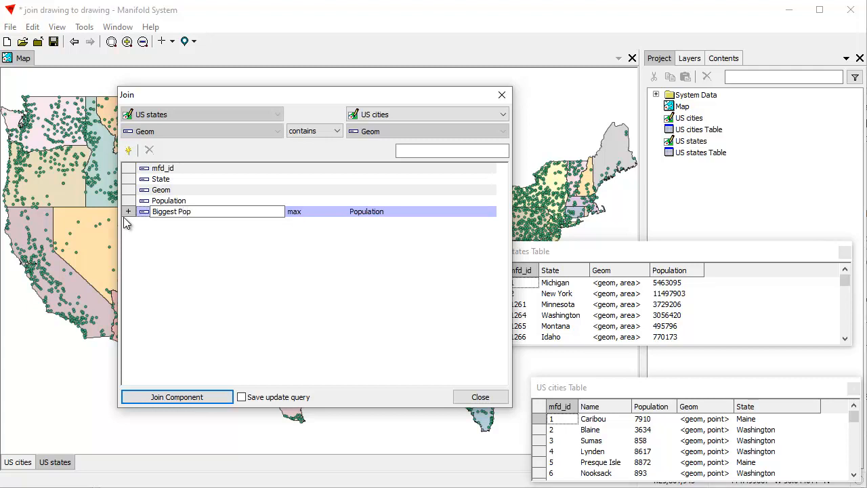
{"action": "key", "text": "Return"}
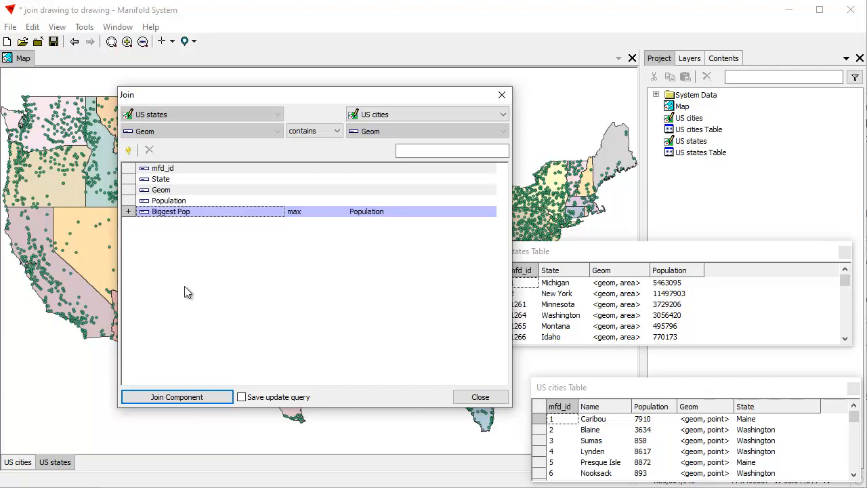
Add another Population field using the min method, named Smallest Pop, and run the join on US states
{"action": "left_click", "coordinate": [128, 151]}
{"action": "left_click", "coordinate": [175, 197]}
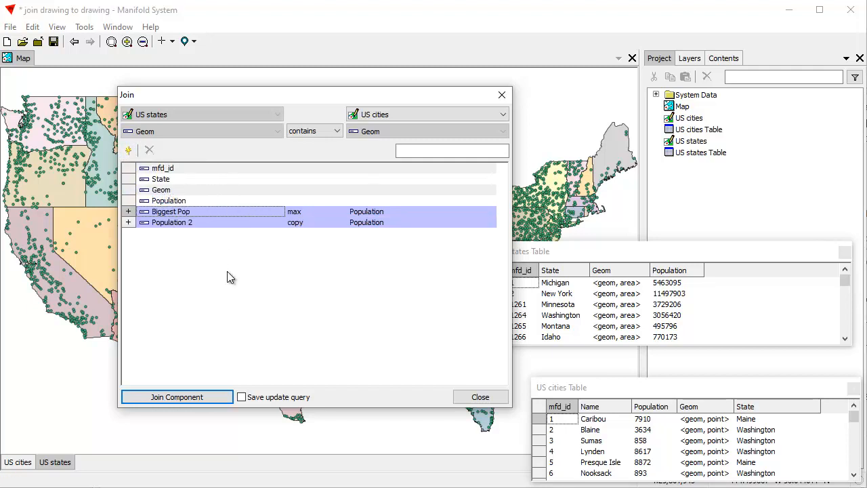
{"action": "left_click", "coordinate": [298, 221]}
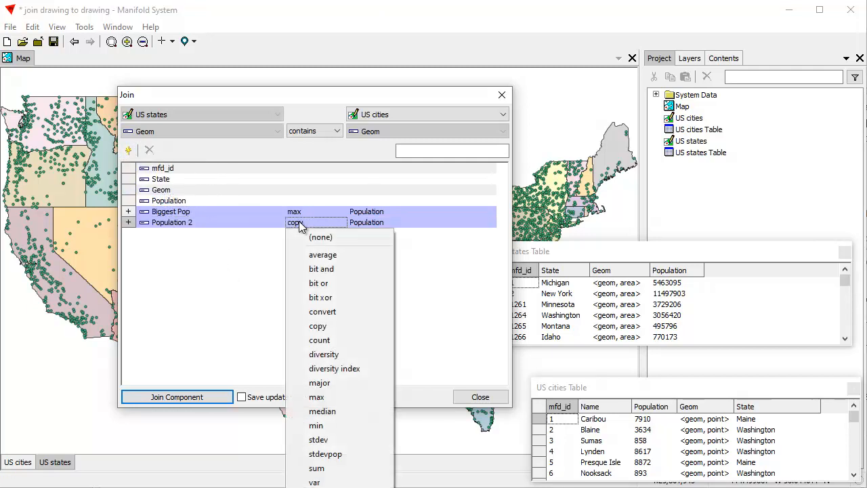
{"action": "left_click", "coordinate": [315, 425]}
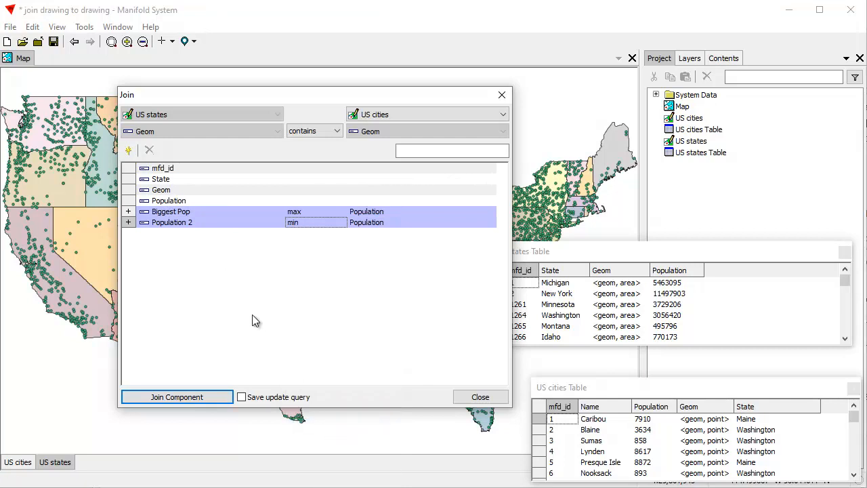
{"action": "double_click", "coordinate": [192, 219]}
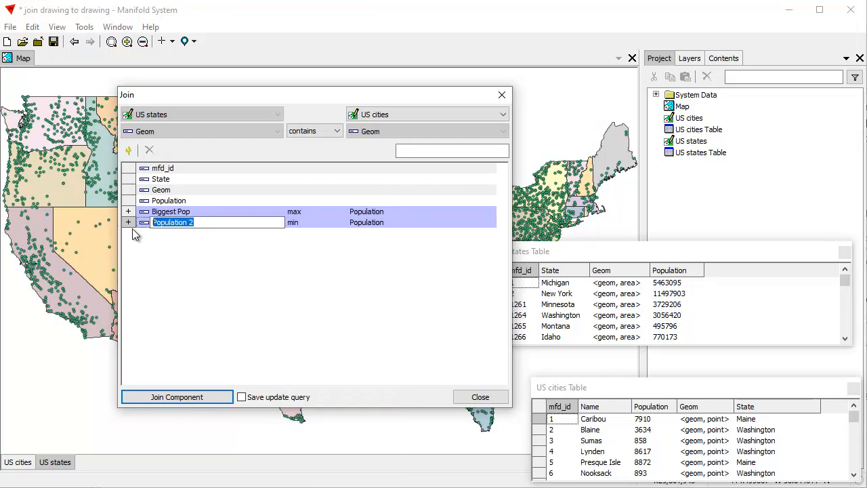
{"action": "type", "text": "Smallest Pop"}
{"action": "key", "text": "Return"}
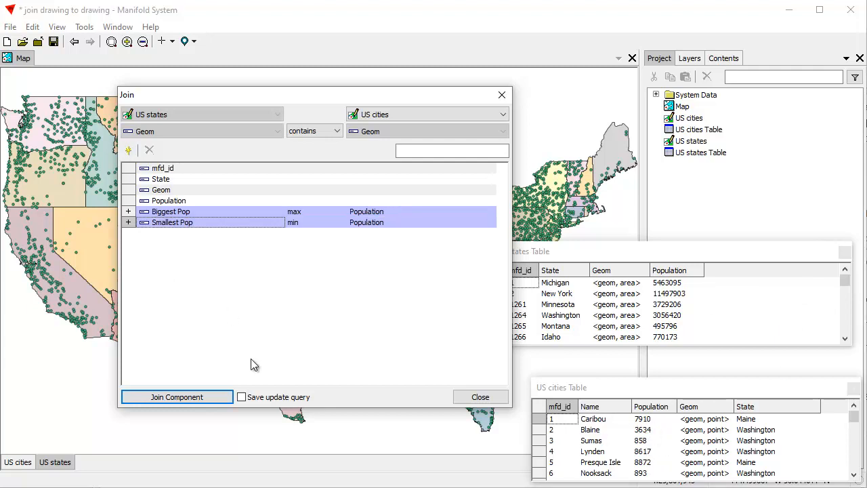
{"action": "left_click", "coordinate": [214, 395]}
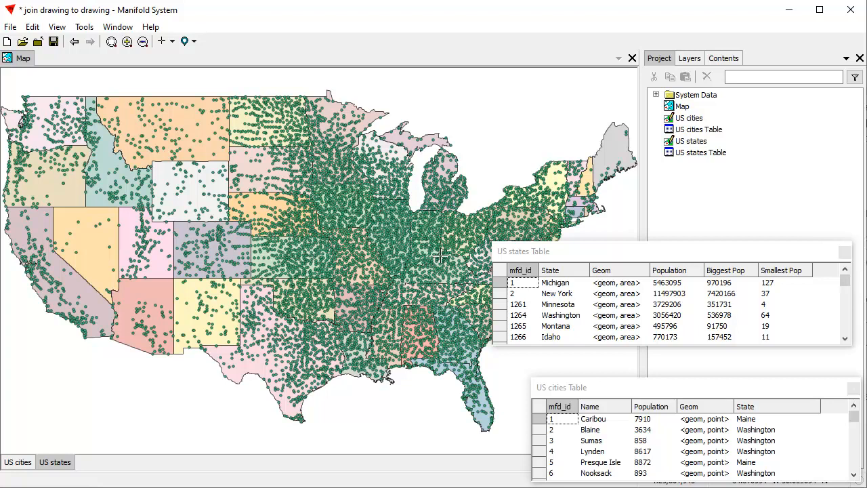
{"action": "left_click", "coordinate": [615, 250]}
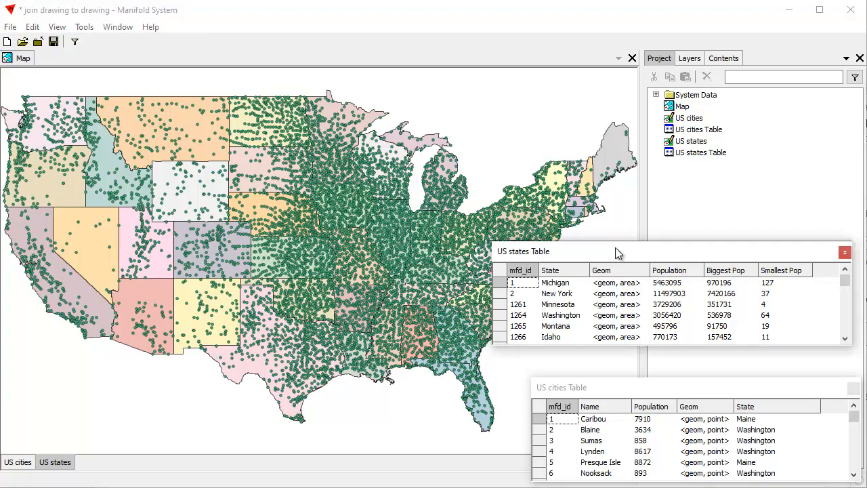